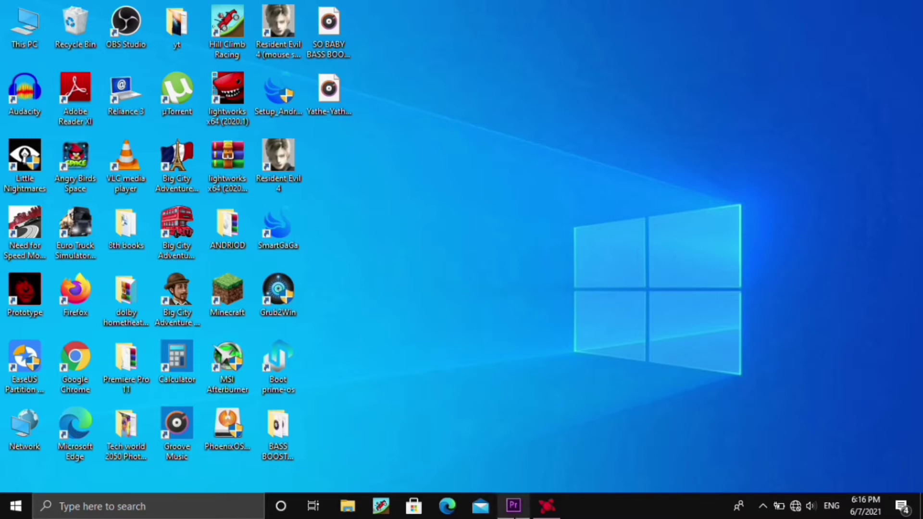
Check This PC's system properties (AMD A4, 4 GB RAM, 64-bit Windows 10), then close the windows
mouse_move(513, 509)
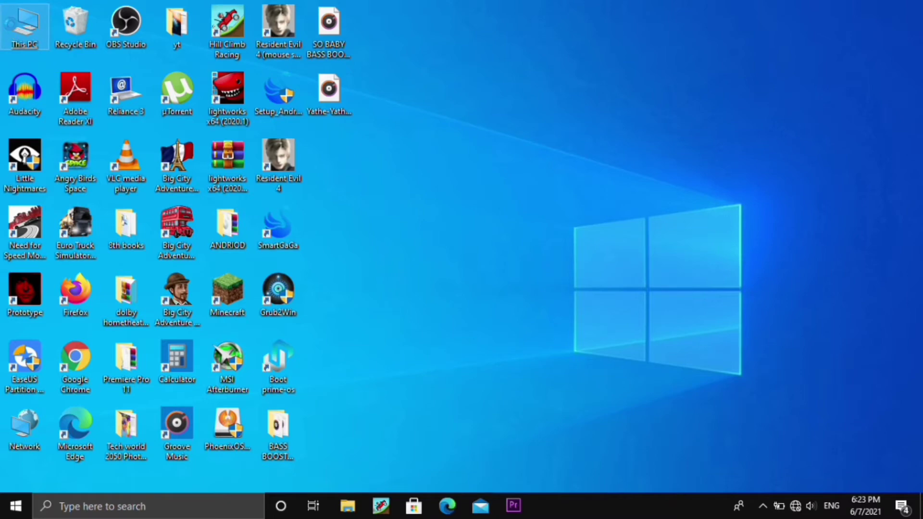
right_click(12, 31)
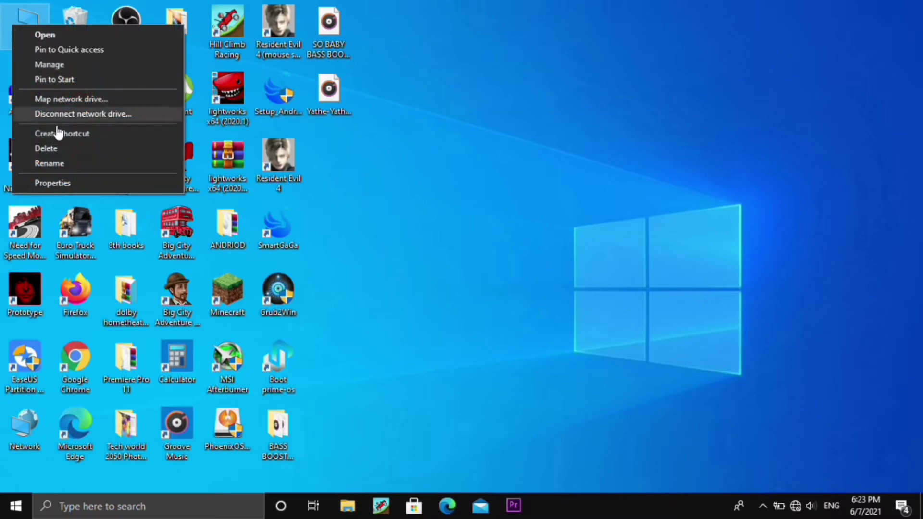
click(89, 186)
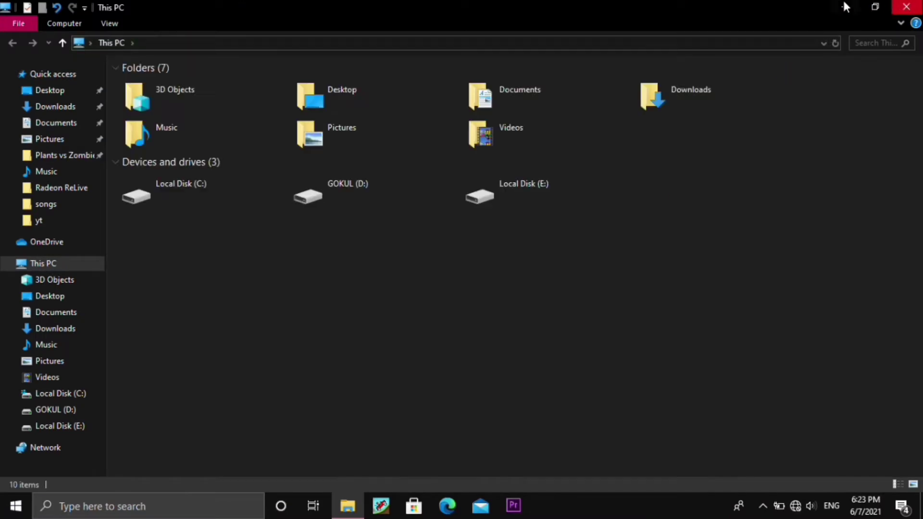
click(843, 1)
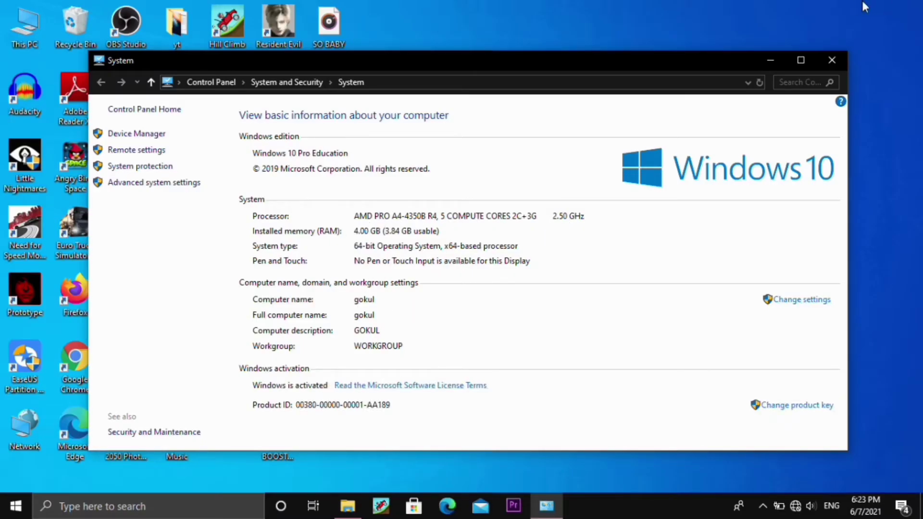
click(832, 58)
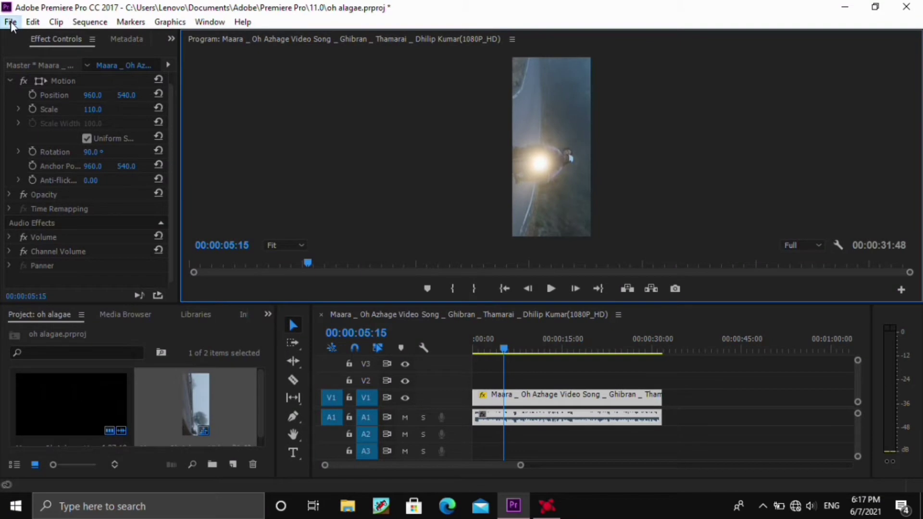
Start a new project from the File menu, saving changes to the old project
click(11, 22)
mouse_move(34, 37)
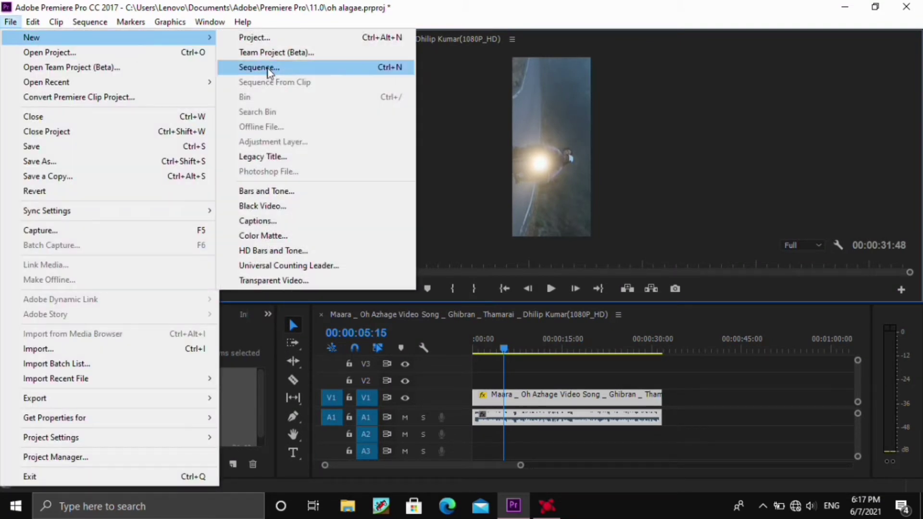
click(297, 46)
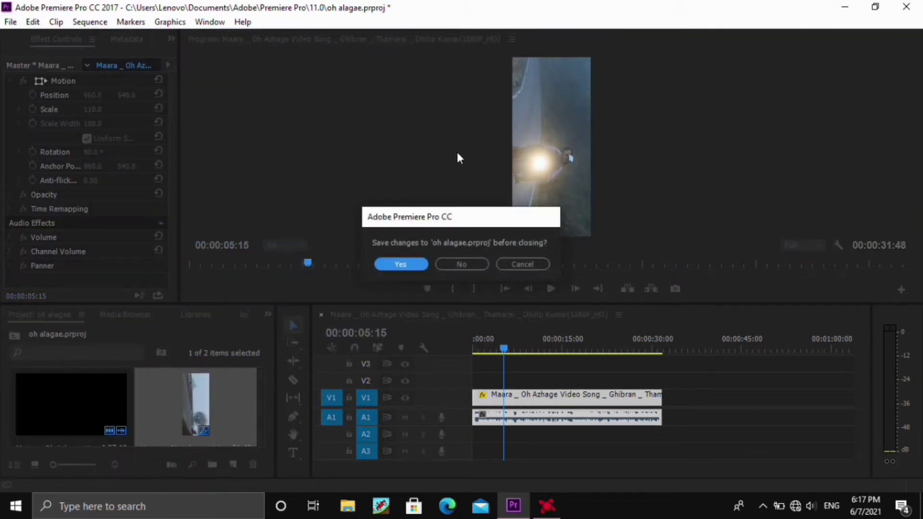
click(412, 264)
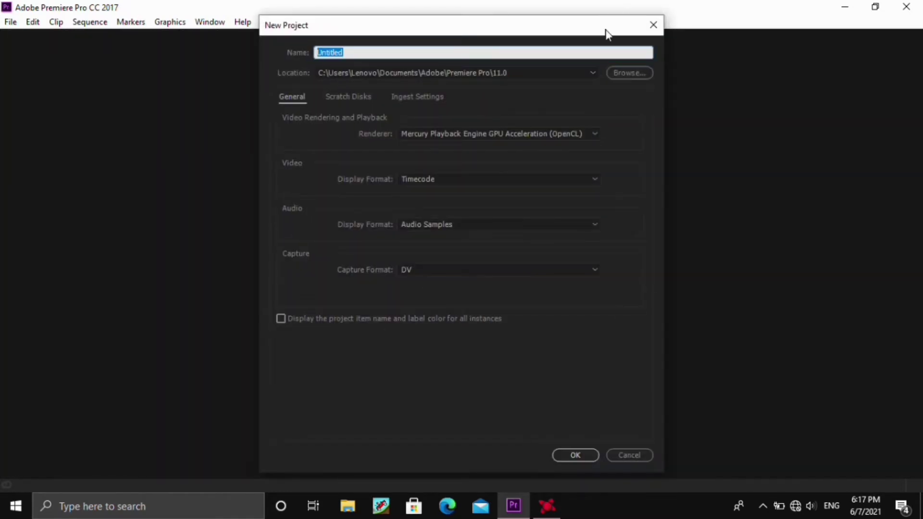
Name the new project 'oh alagae 60 fps' and create it
key(BackSpace)
text(oh ala)
text(gae 60 fps)
key(Return)
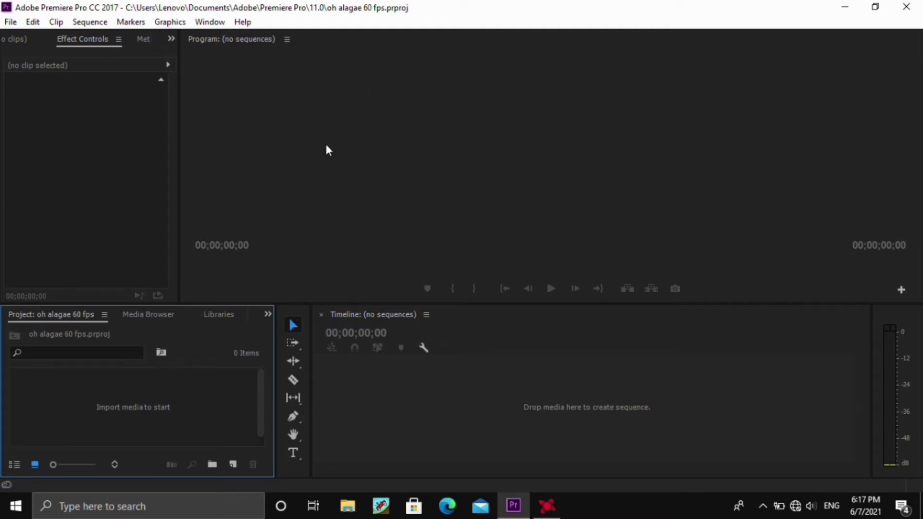
Import the Maara video from E:\songs and drag it onto the Timeline as a new sequence
key(ctrl+i)
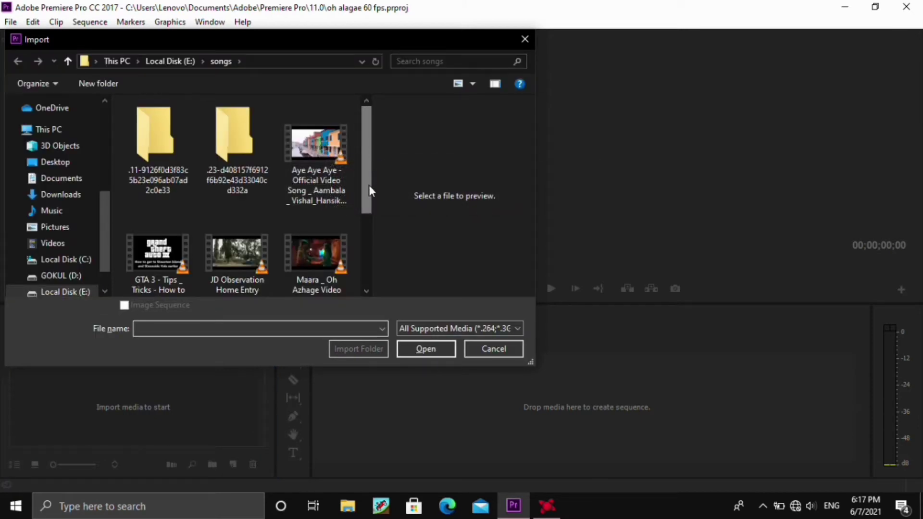
mouse_move(365, 184)
mouse_down()
mouse_move(364, 248)
mouse_move(365, 184)
mouse_up()
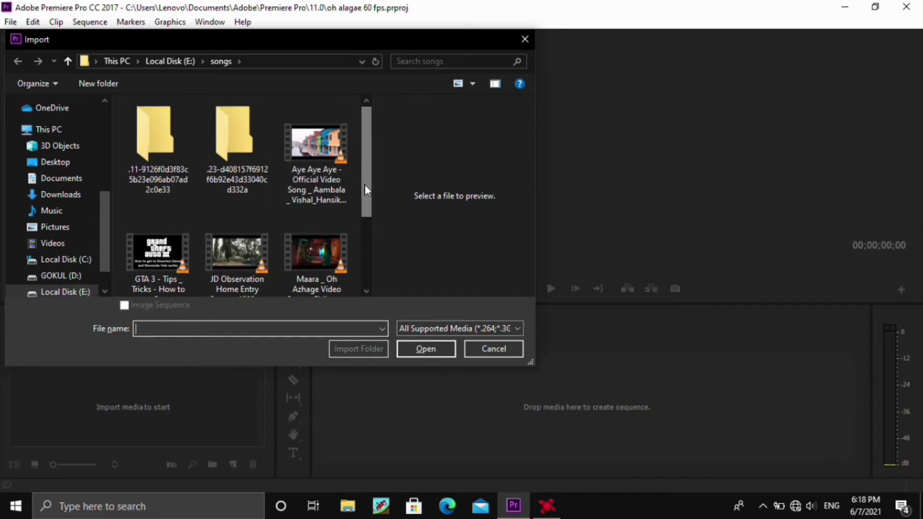
double_click(317, 250)
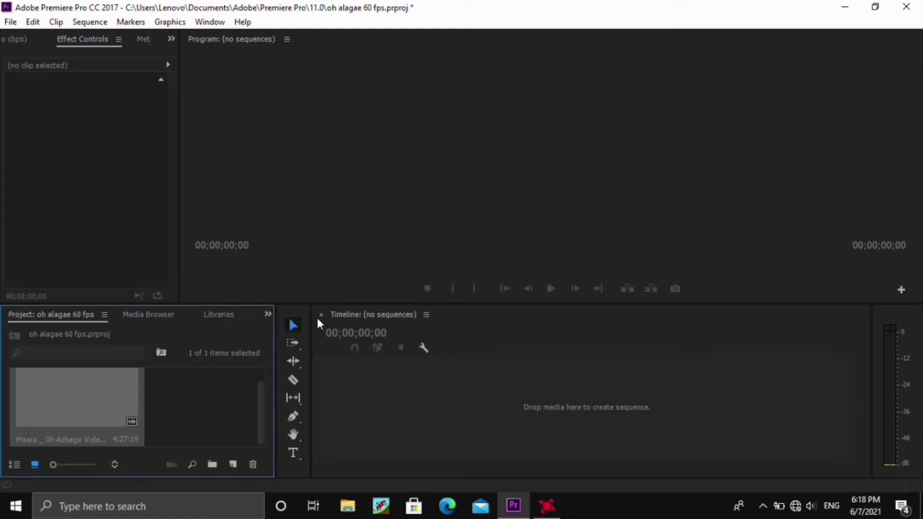
drag(129, 409, 111, 419)
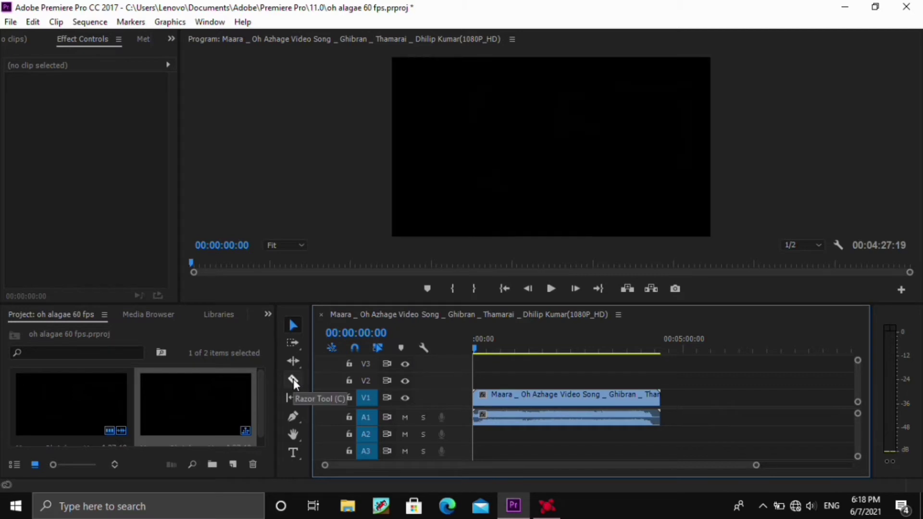
Scrub through the Maara clip and park the playhead at 00:00:30:20
click(293, 380)
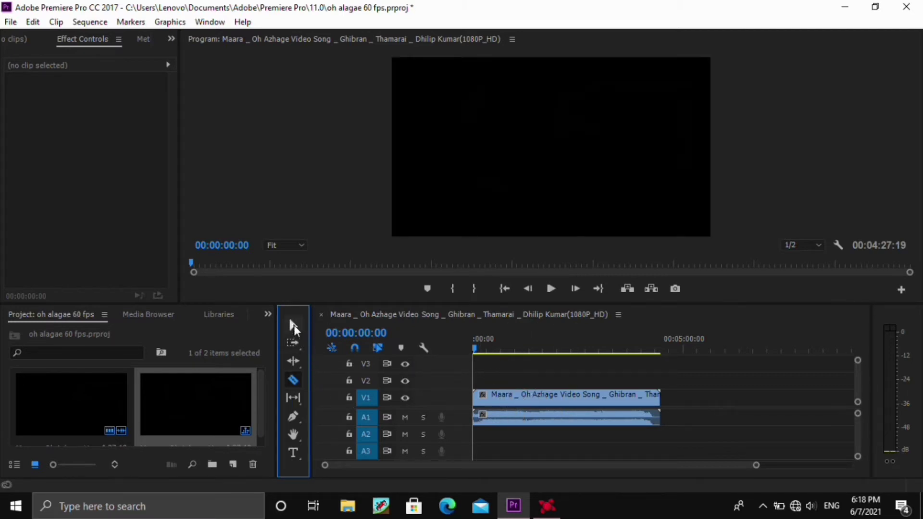
click(293, 326)
drag(472, 347, 493, 353)
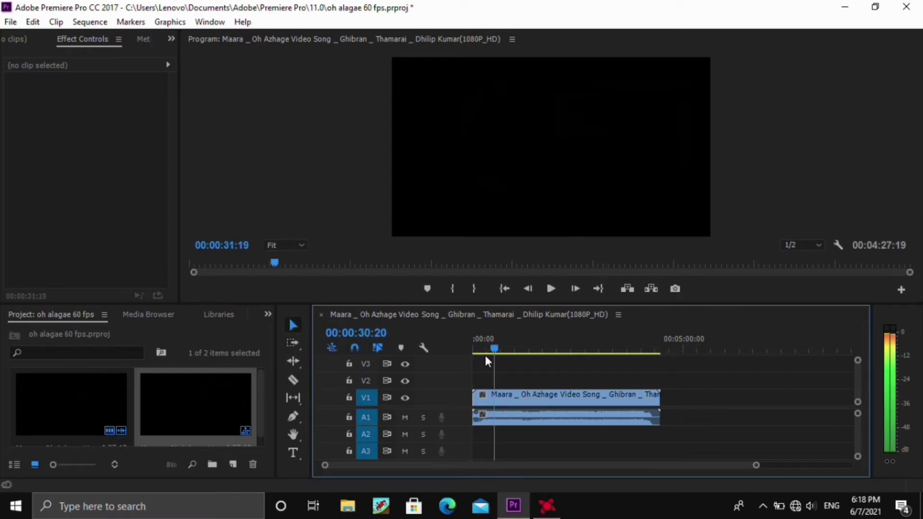
click(485, 353)
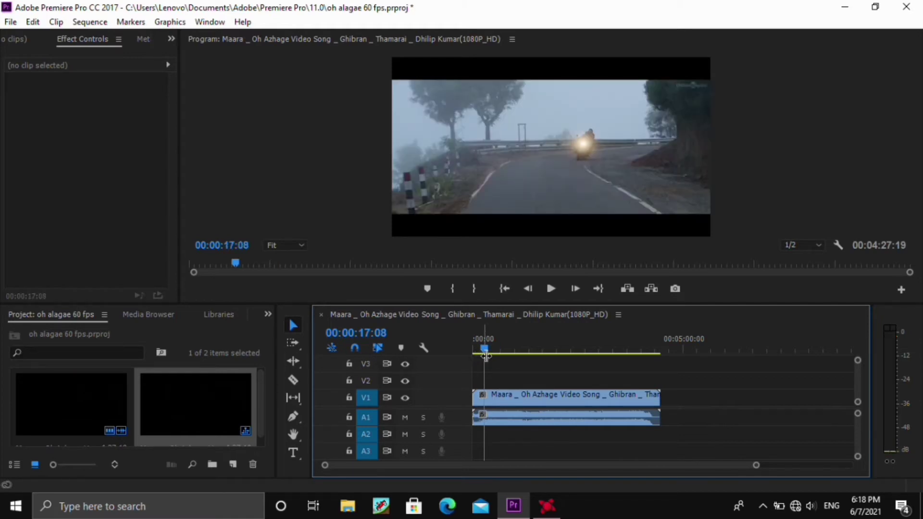
drag(485, 355, 485, 353)
drag(487, 356, 501, 354)
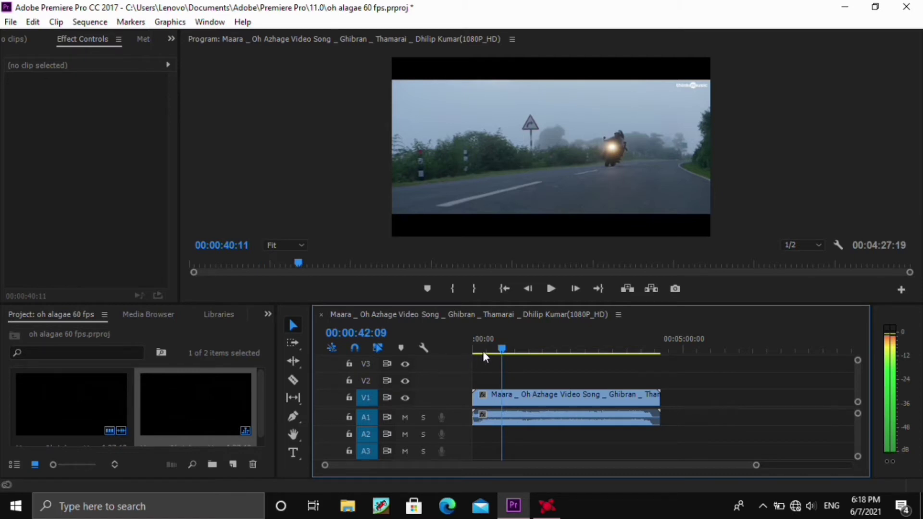
key(Home)
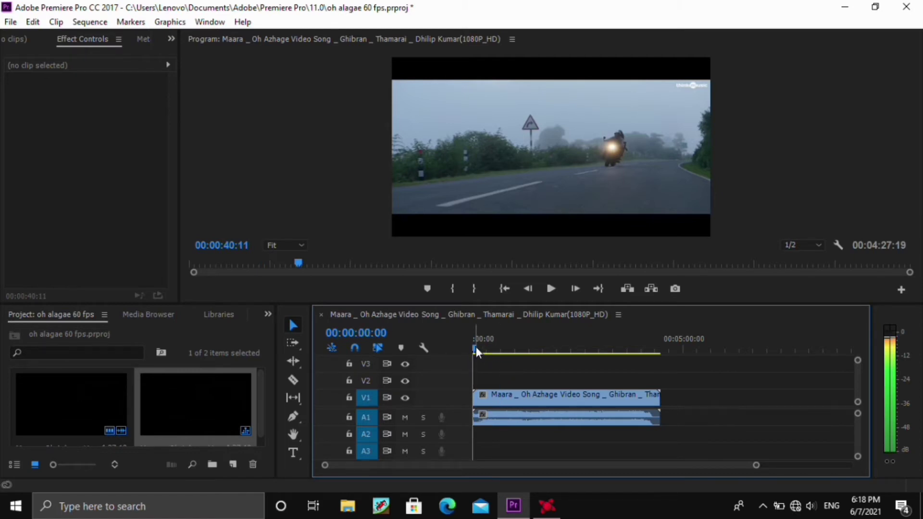
drag(478, 352, 497, 350)
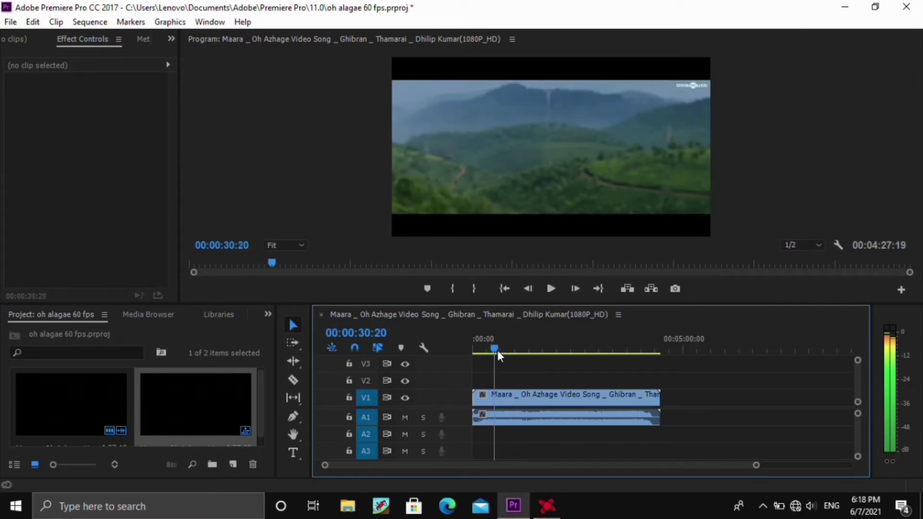
Razor the clip at 00:00:30:20 and delete everything after the cut
click(297, 380)
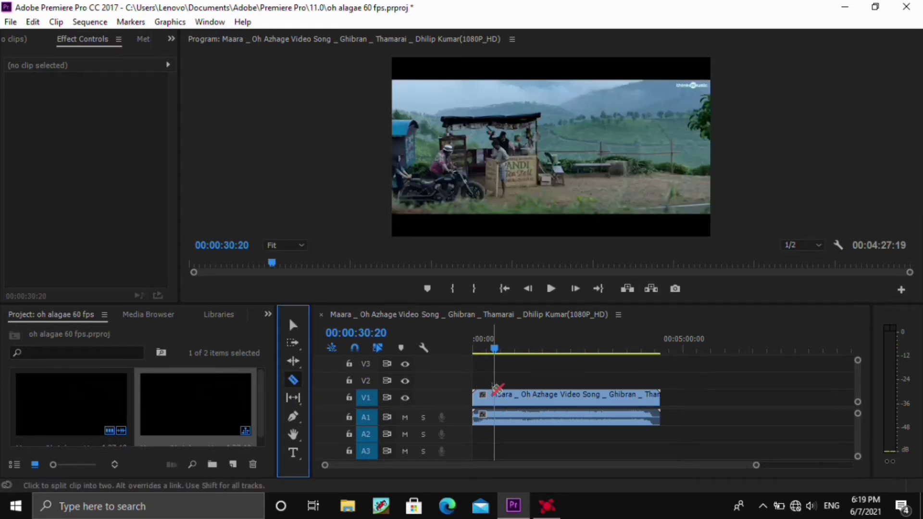
click(498, 393)
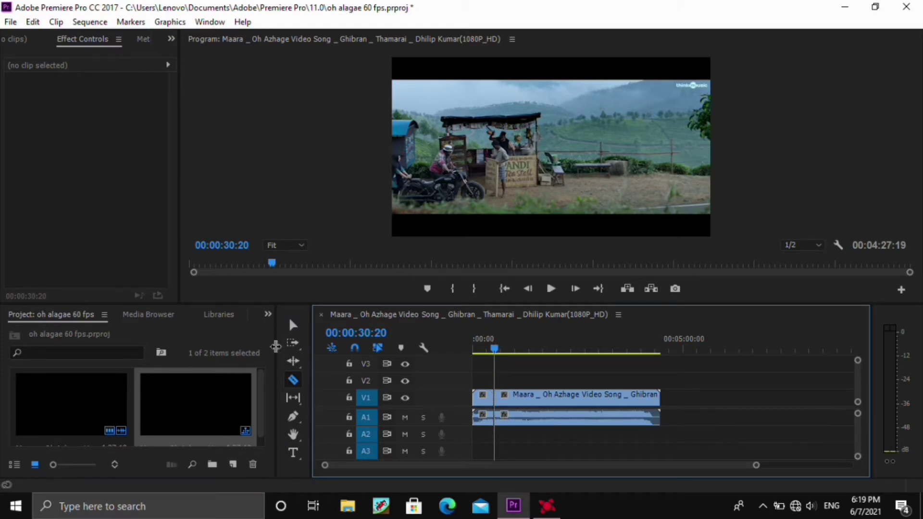
click(294, 325)
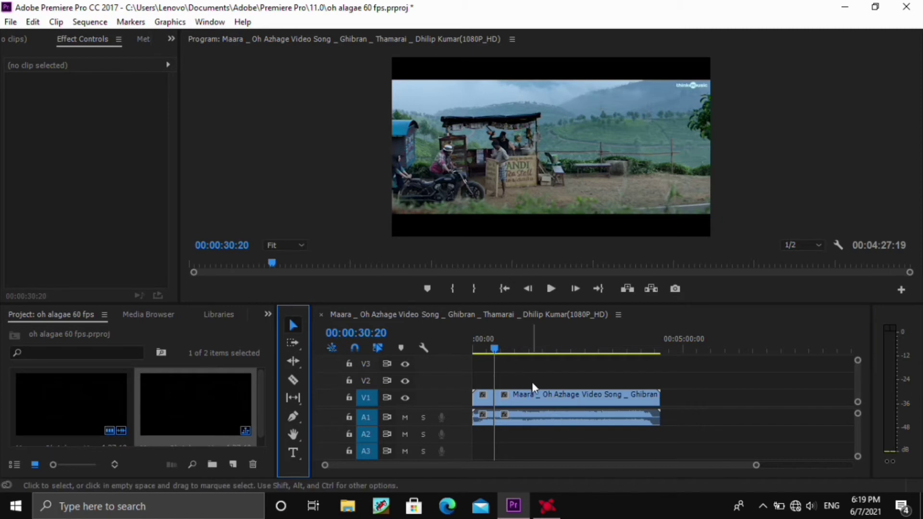
click(529, 400)
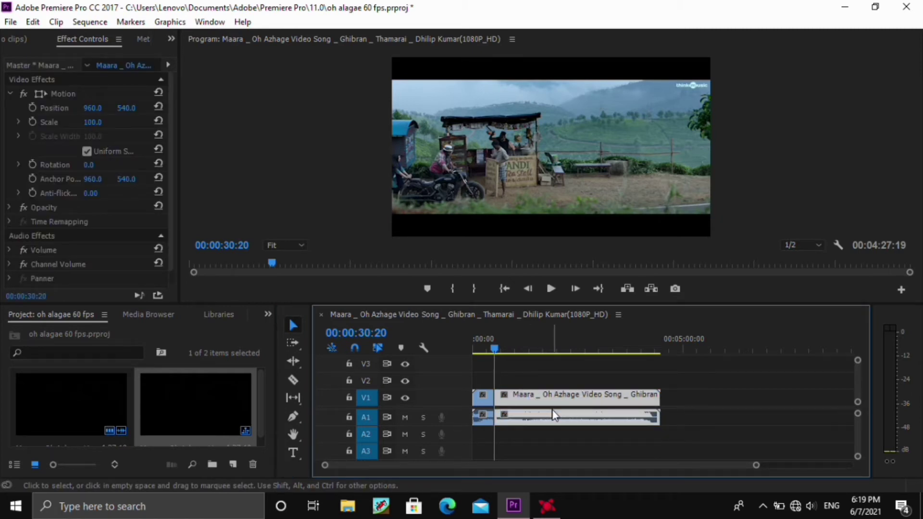
key(Delete)
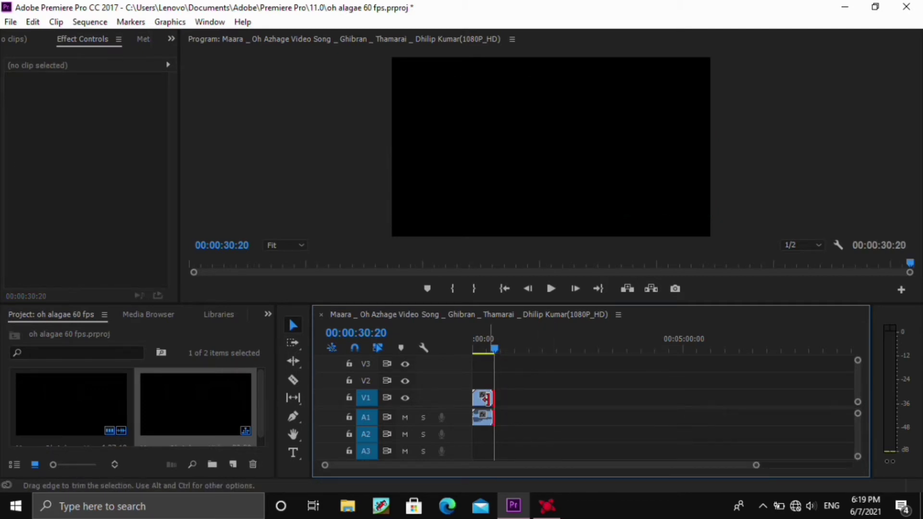
Zoom the timeline to fit the 30-second clip and scrub in to preview a frame
click(488, 398)
key(Home)
key(equal)
key(equal)
key(equal)
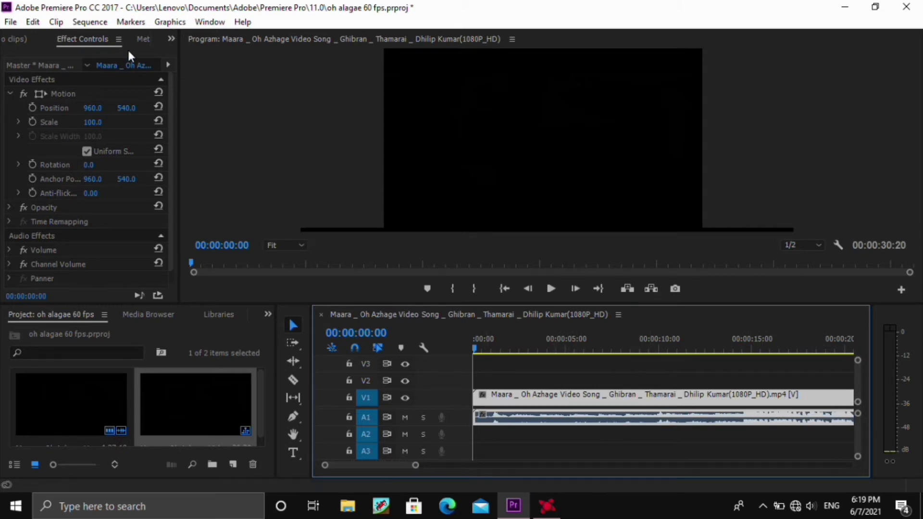
click(118, 39)
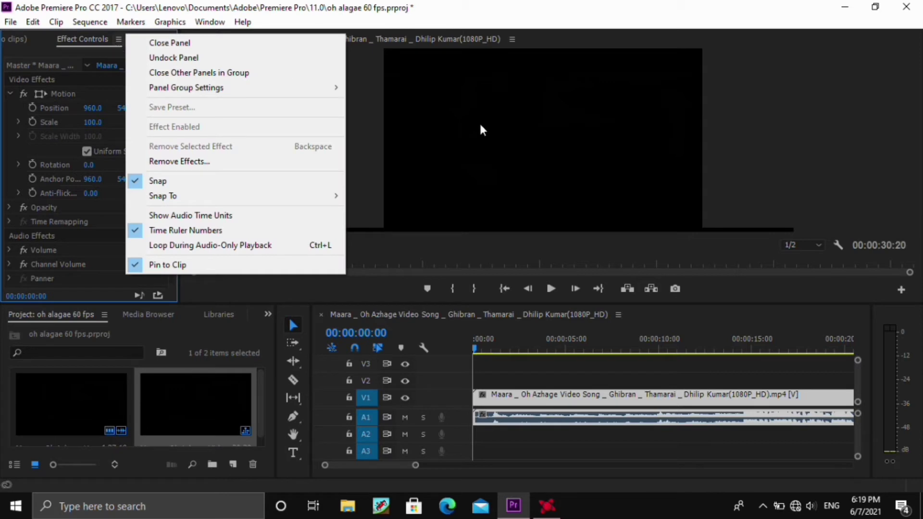
click(481, 128)
click(591, 414)
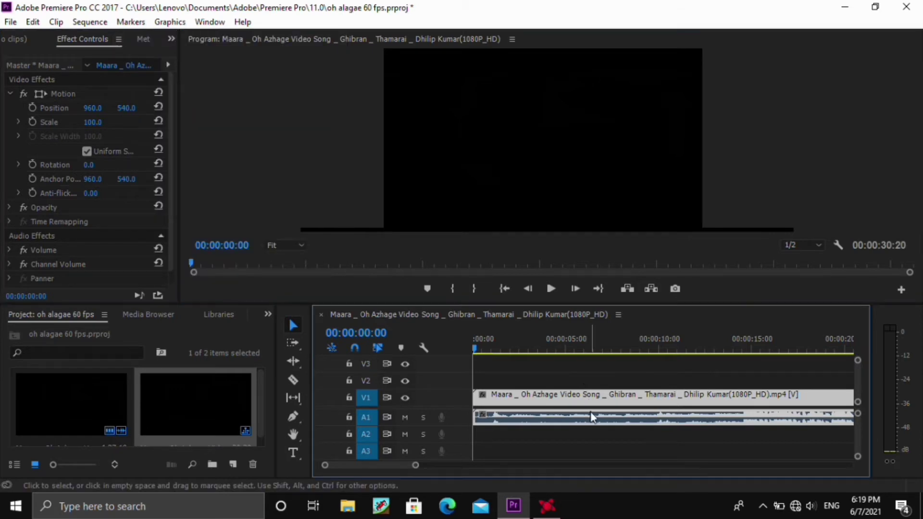
drag(474, 348, 522, 364)
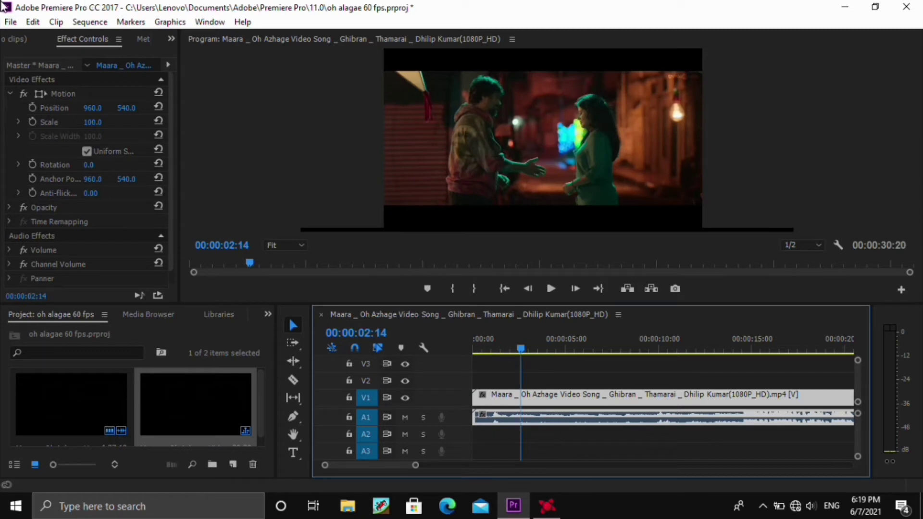
In Sequence Settings, set 60 fps and a 700 × 1600 frame size, then confirm with OK
click(106, 23)
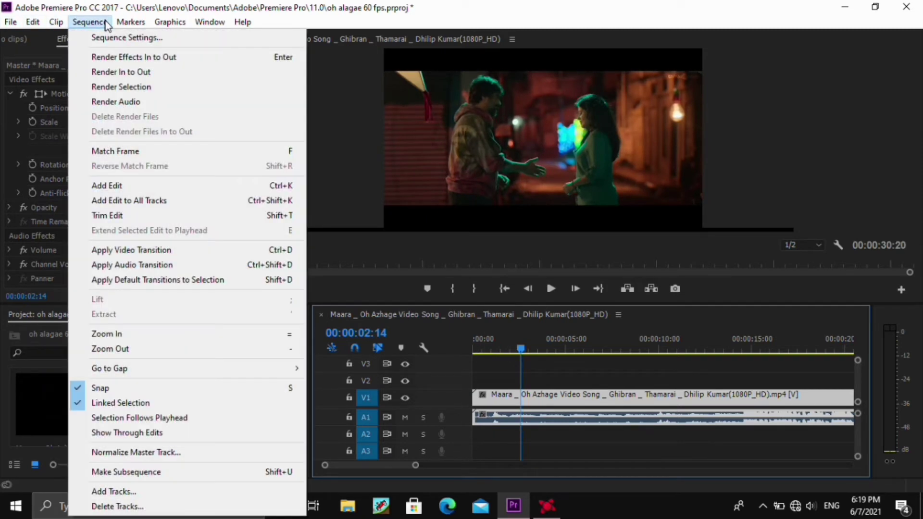
click(97, 39)
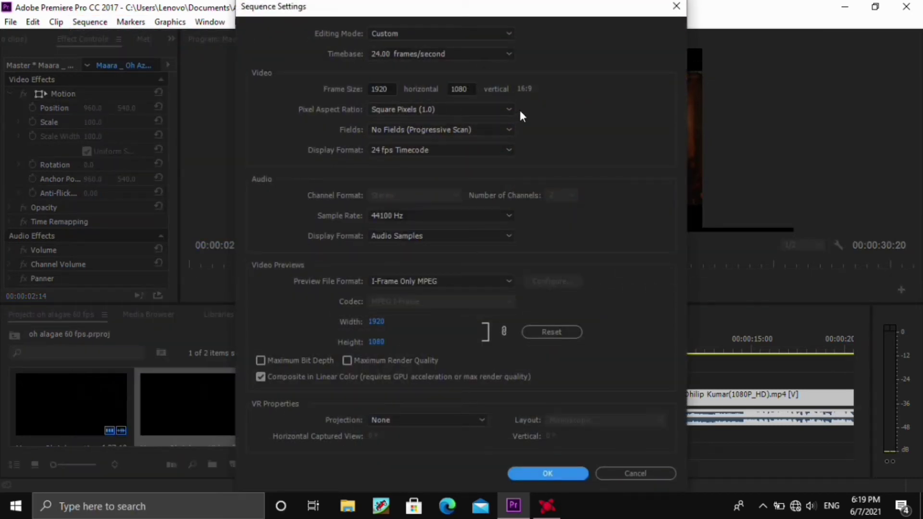
click(424, 54)
click(417, 234)
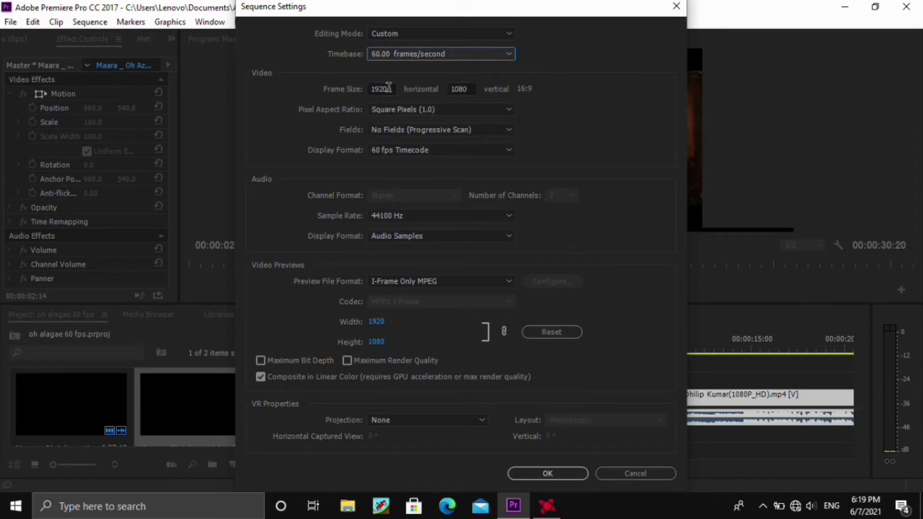
click(388, 87)
key(BackSpace)
key(BackSpace)
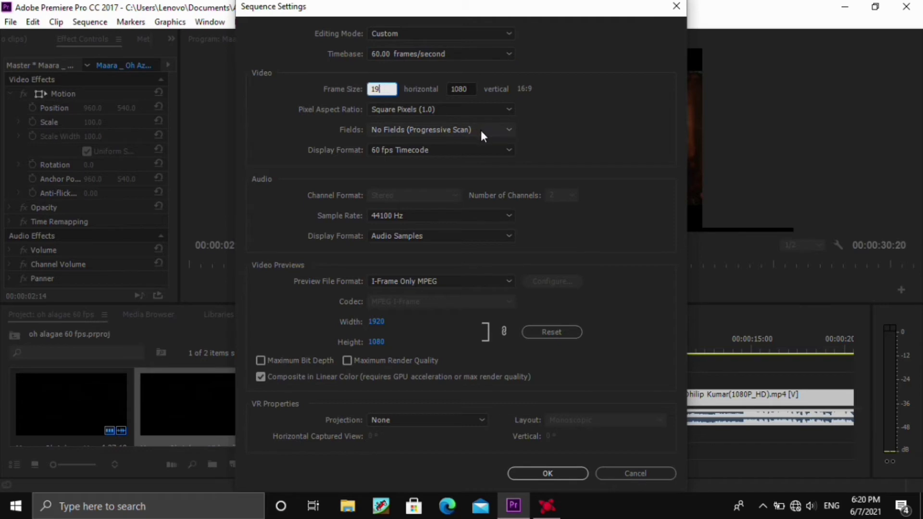
key(BackSpace)
key(BackSpace)
text(700)
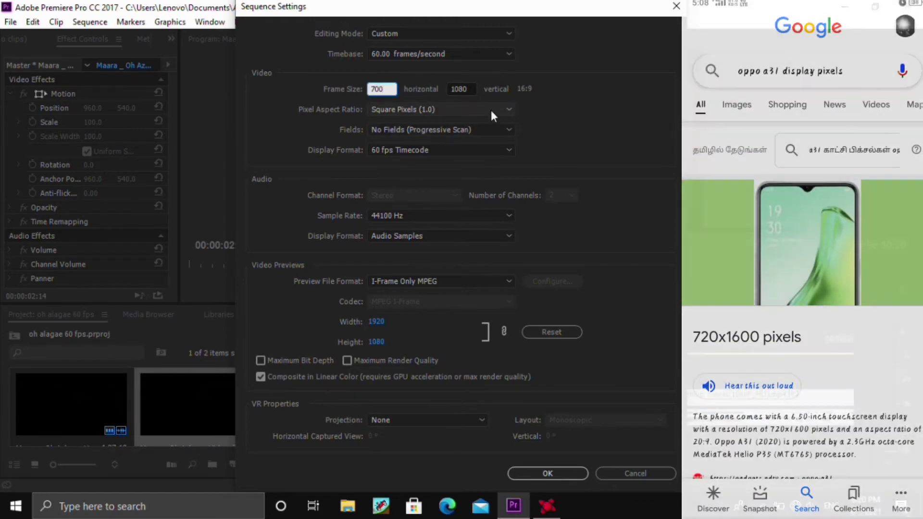
click(465, 89)
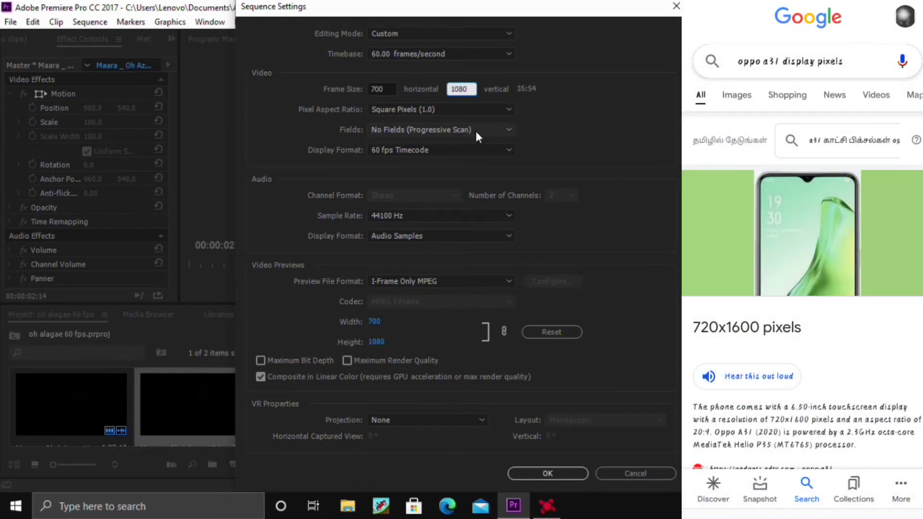
key(BackSpace)
key(BackSpace)
key(BackSpace)
text(1)
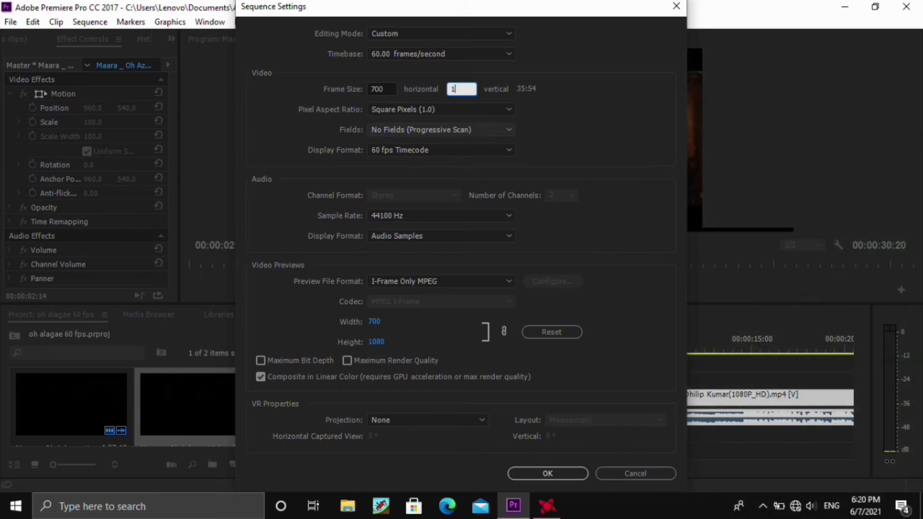
text(6)
text(0)
text(0)
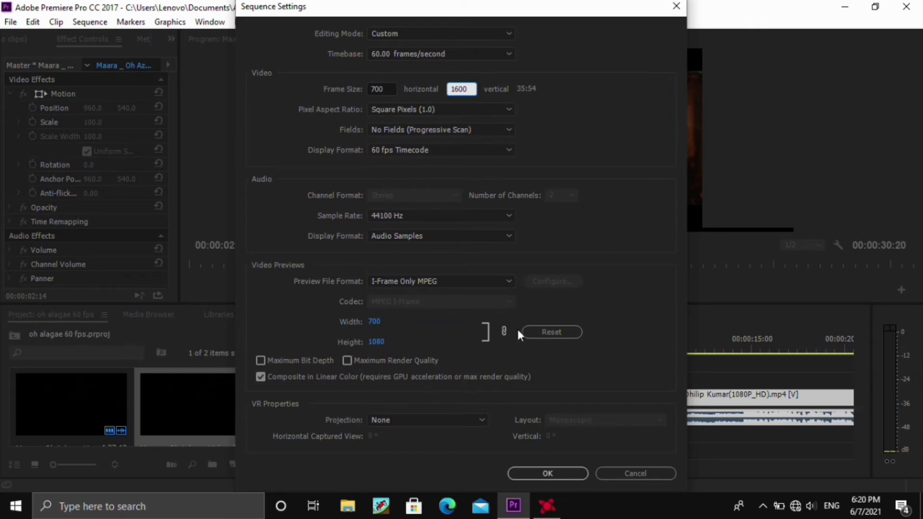
click(548, 474)
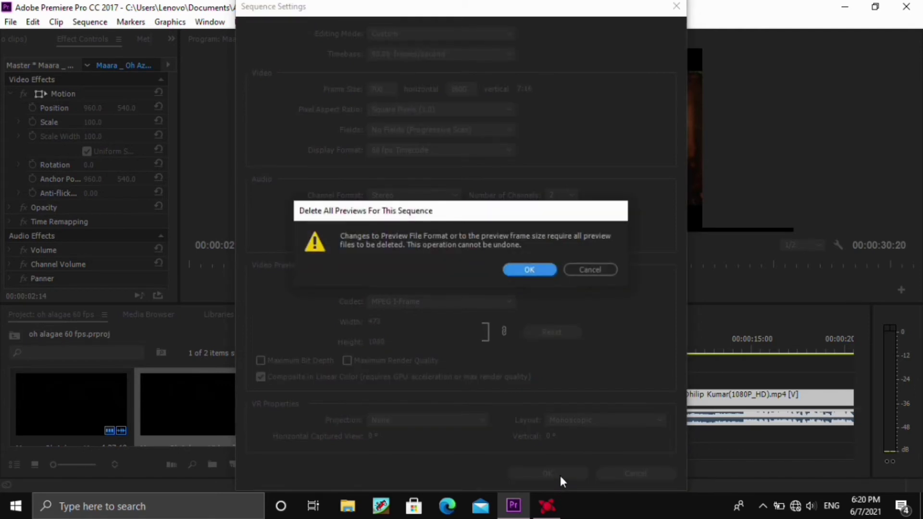
Accept deleting previews, bring up Effect Controls, and select the Maara clip on V1
click(524, 270)
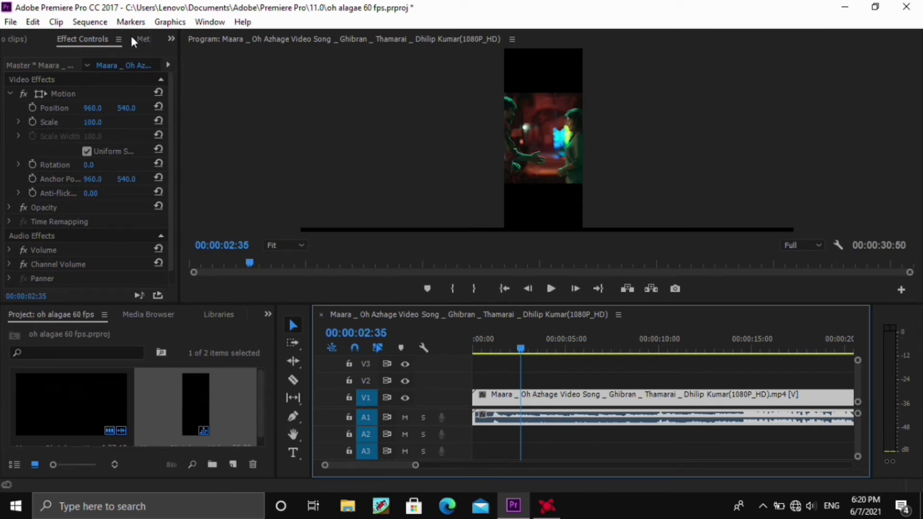
click(76, 40)
click(8, 38)
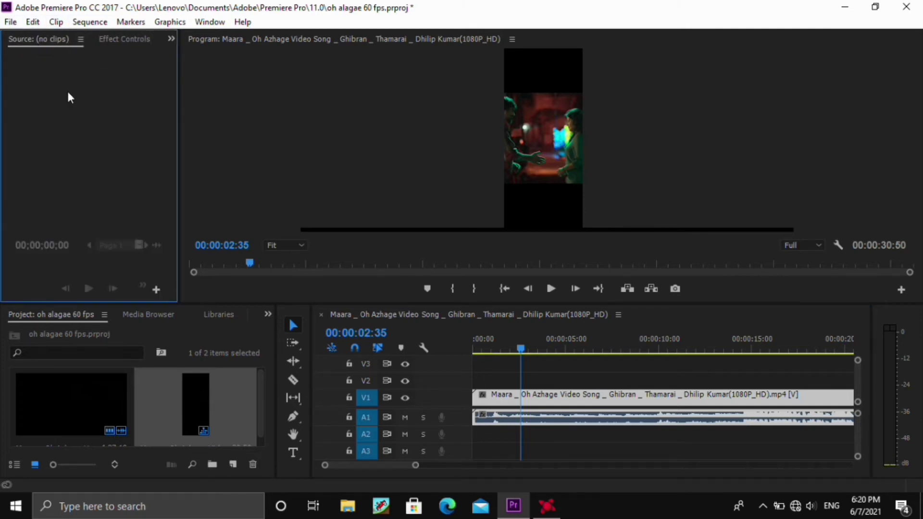
click(116, 41)
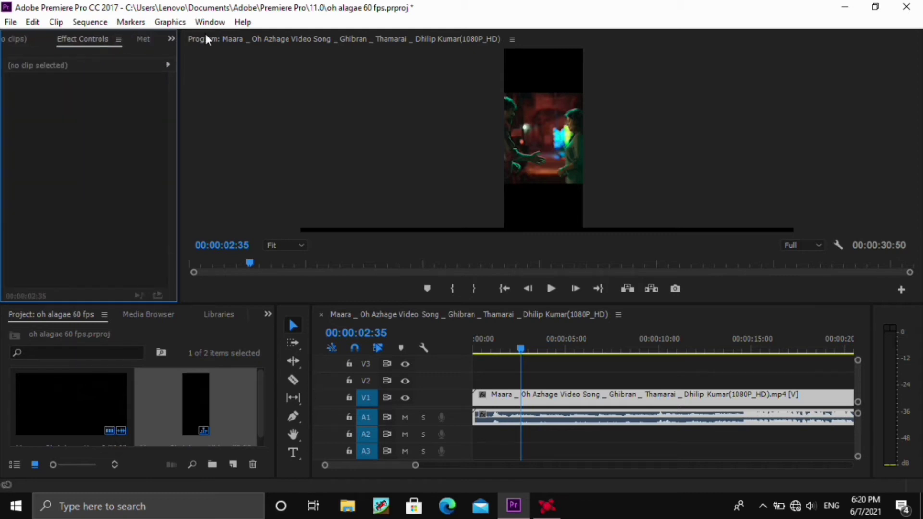
click(173, 40)
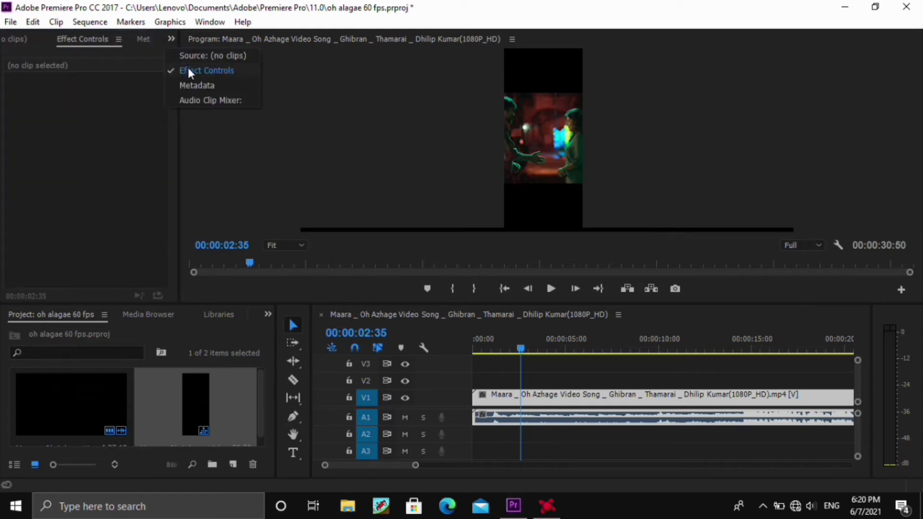
click(203, 73)
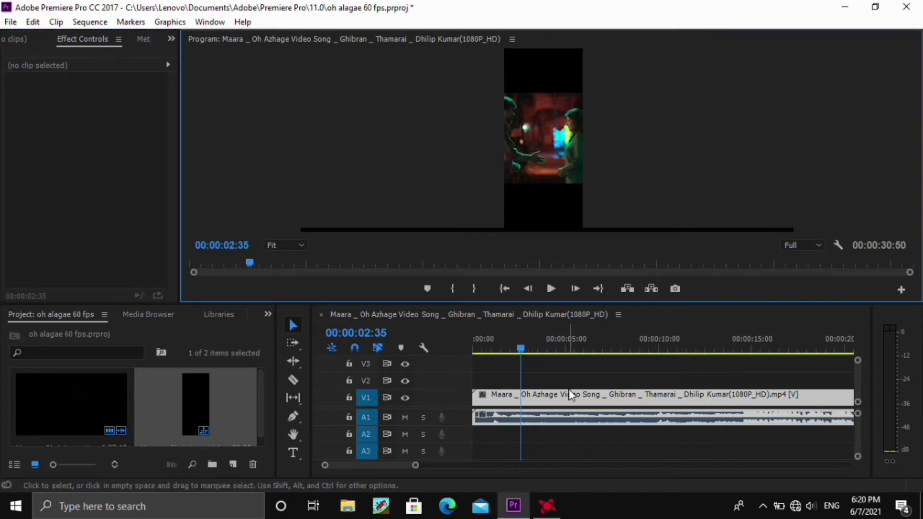
click(568, 410)
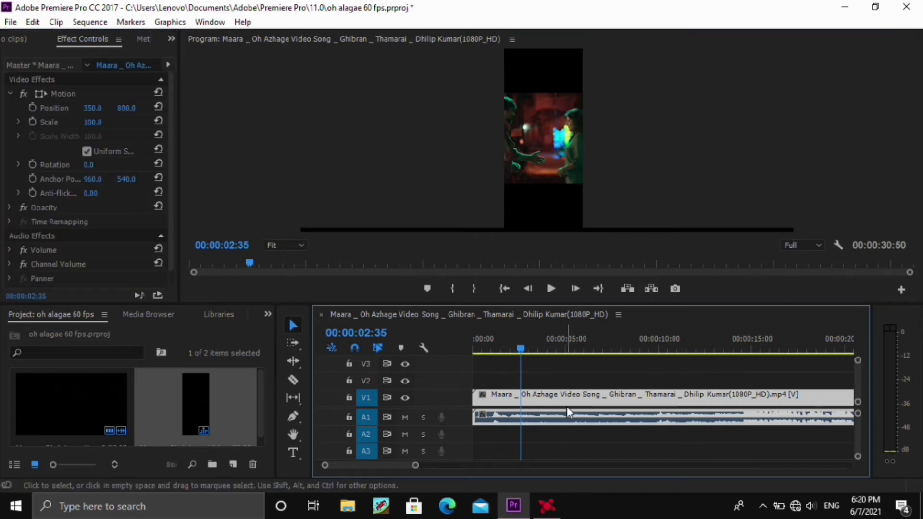
Set the clip's Motion Scale to 110 and Rotation to 90°
click(94, 123)
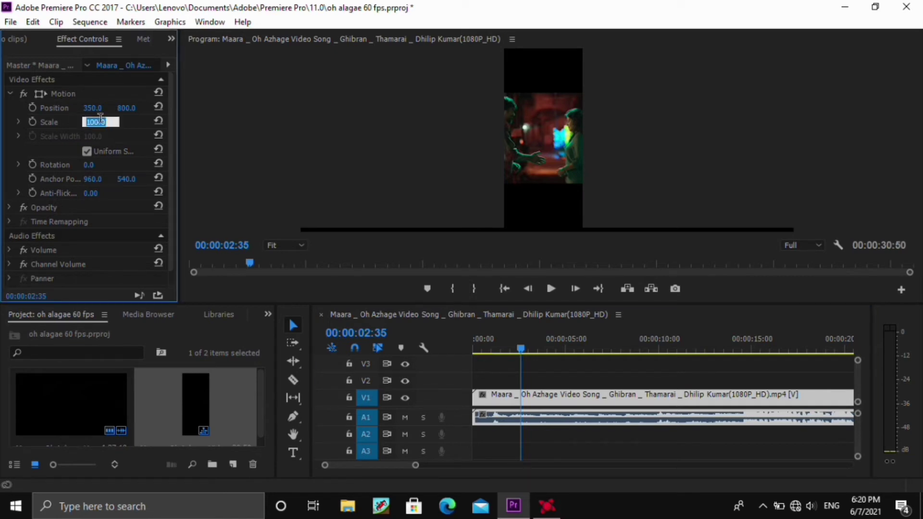
key(BackSpace)
text(110)
click(88, 166)
key(BackSpace)
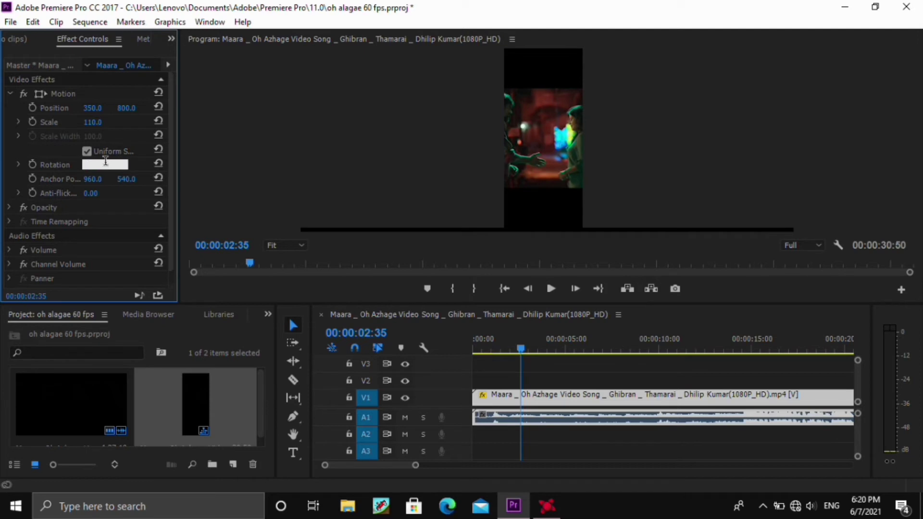
text(90)
click(222, 176)
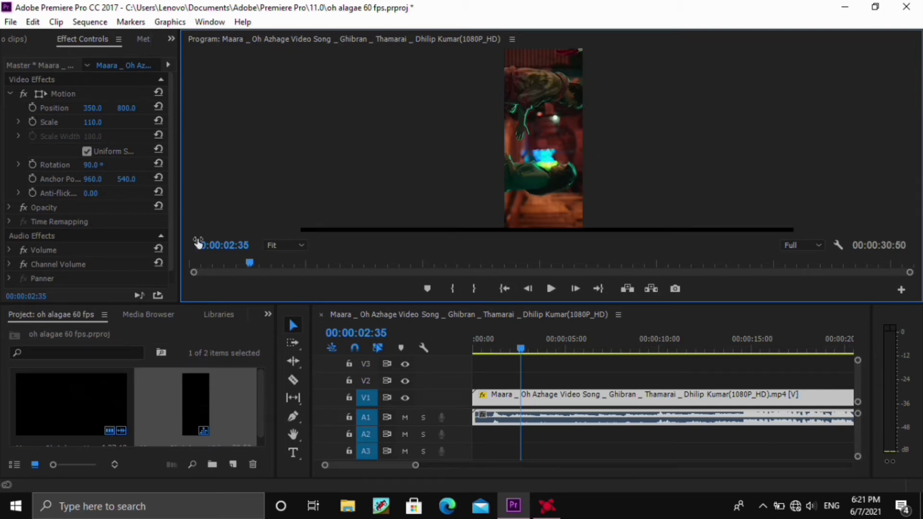
drag(172, 195, 174, 250)
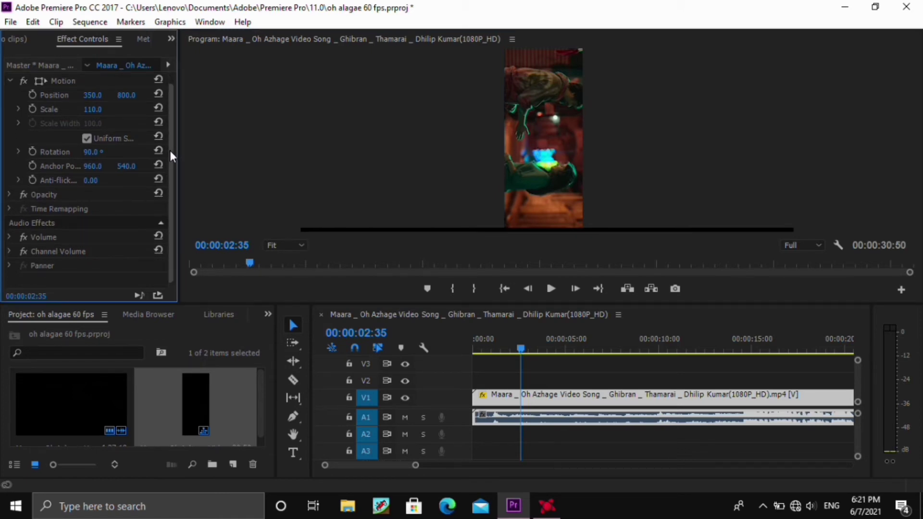
drag(171, 151, 171, 108)
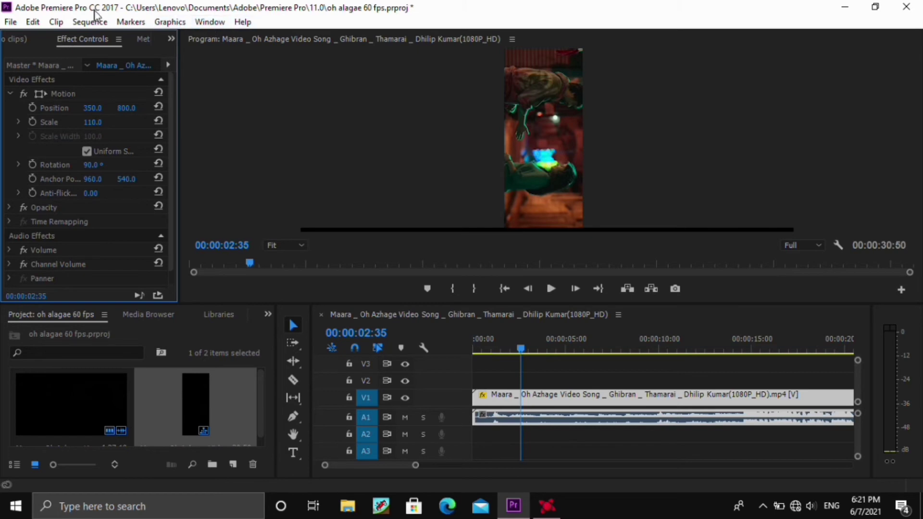
Bring up the Export Settings dialog through File > Export > Media
click(15, 23)
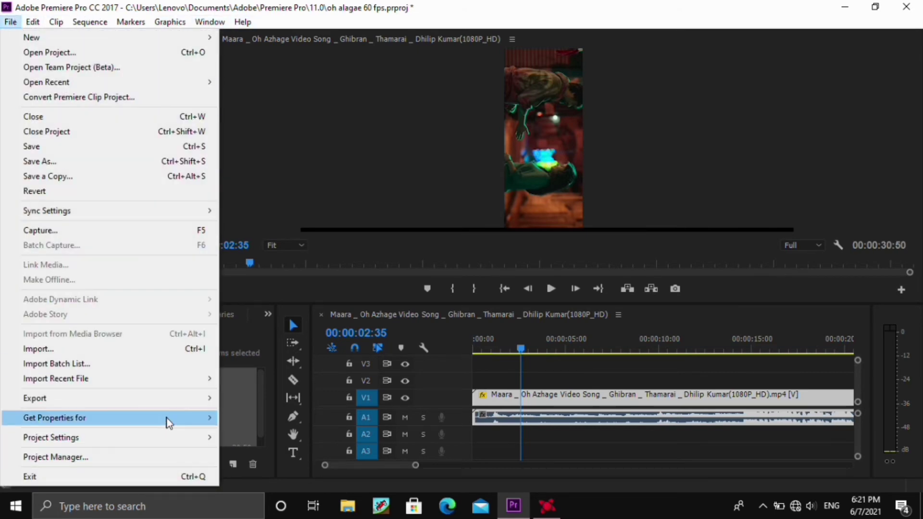
mouse_move(187, 402)
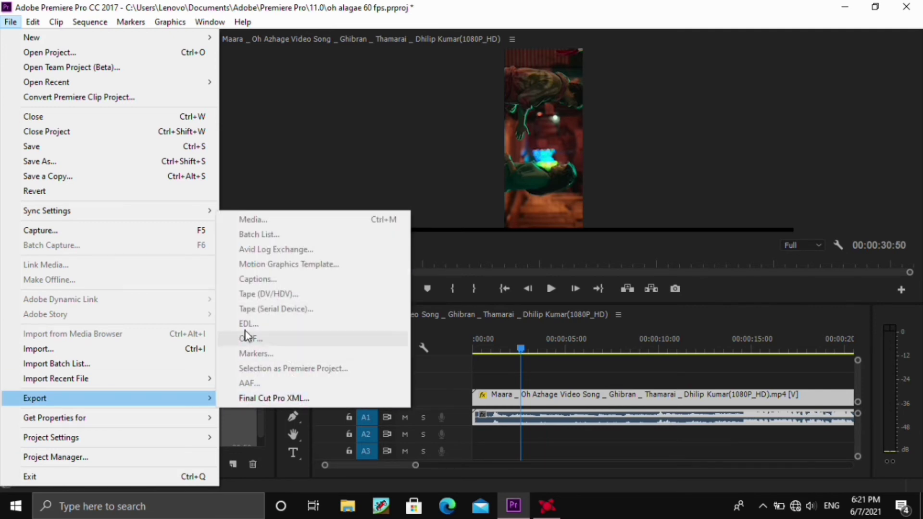
click(616, 205)
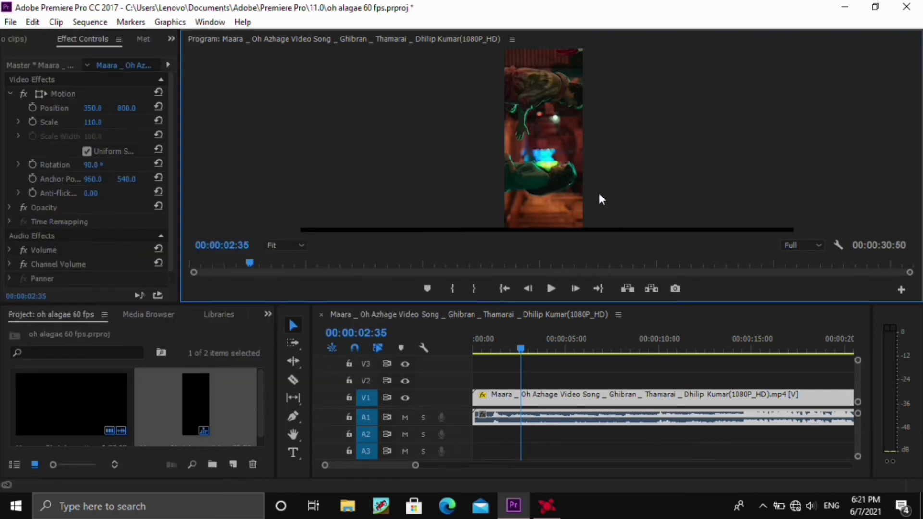
click(9, 22)
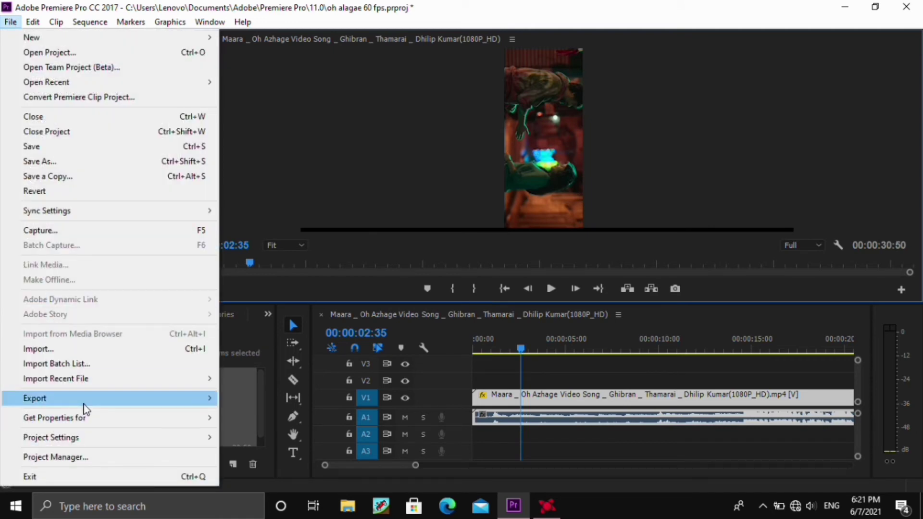
mouse_move(84, 410)
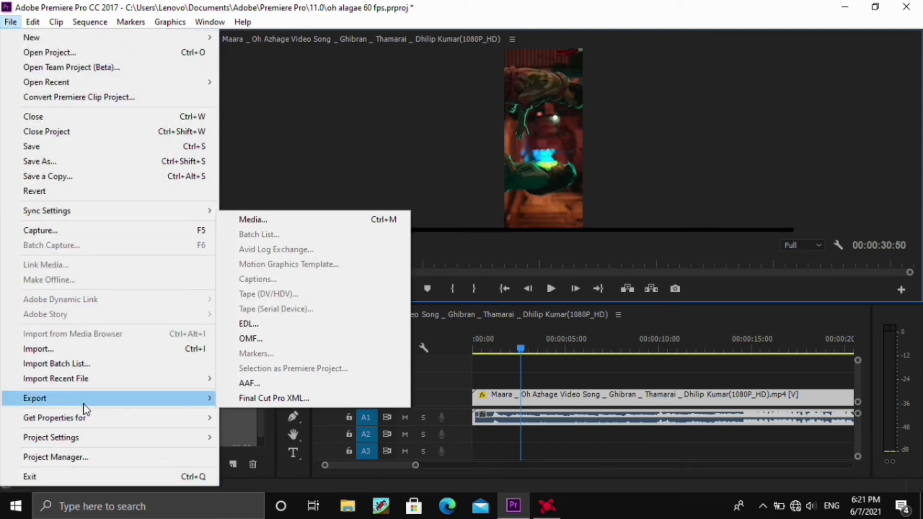
click(322, 219)
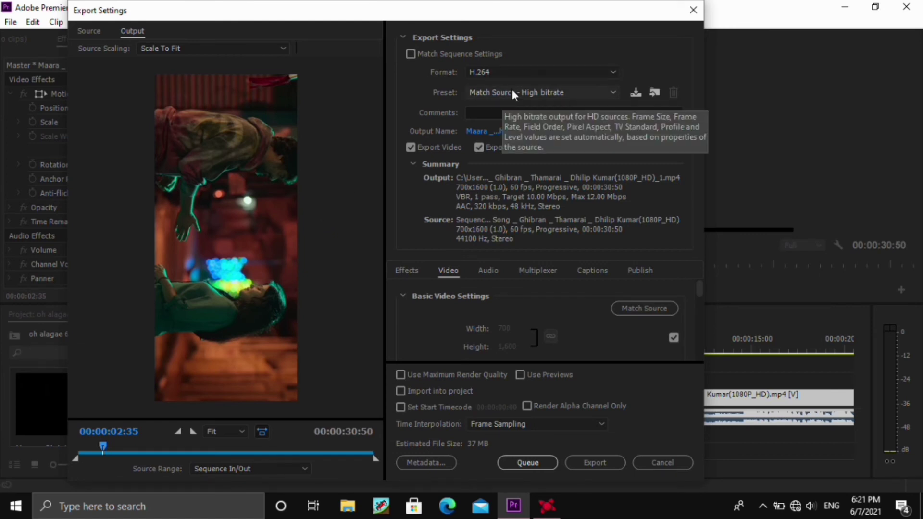
Export as H.264 with the Match Source – High bitrate preset and Maximum Render Quality
click(525, 76)
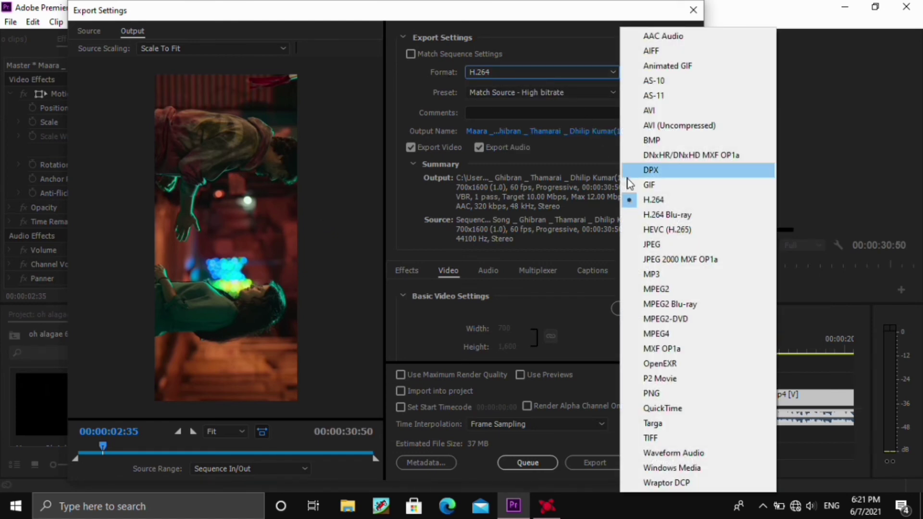
click(525, 99)
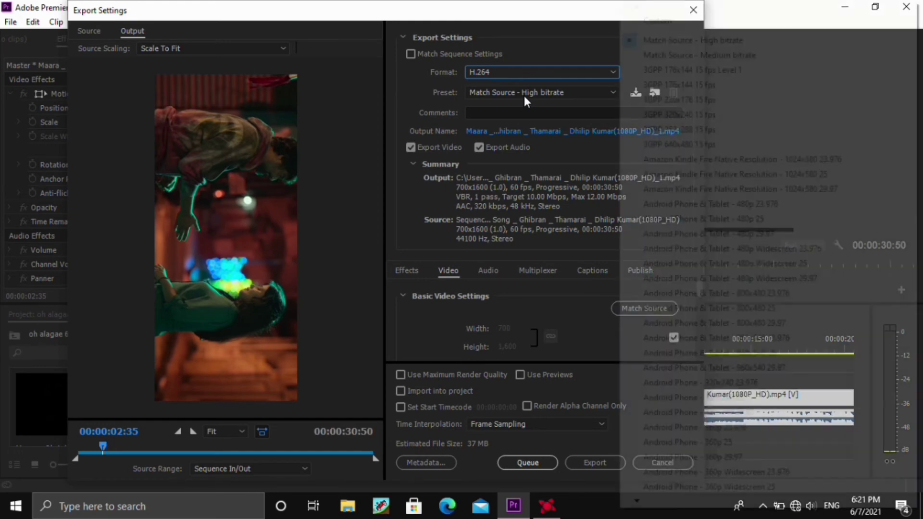
click(525, 99)
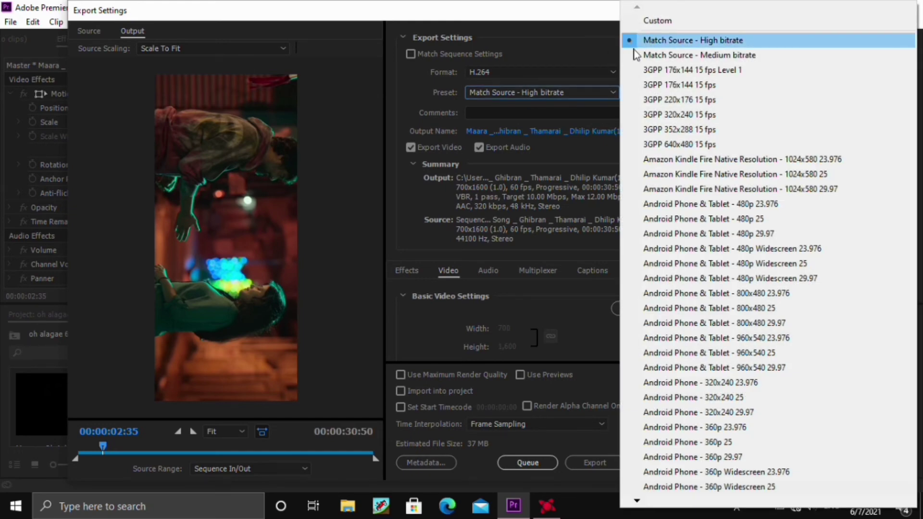
click(576, 63)
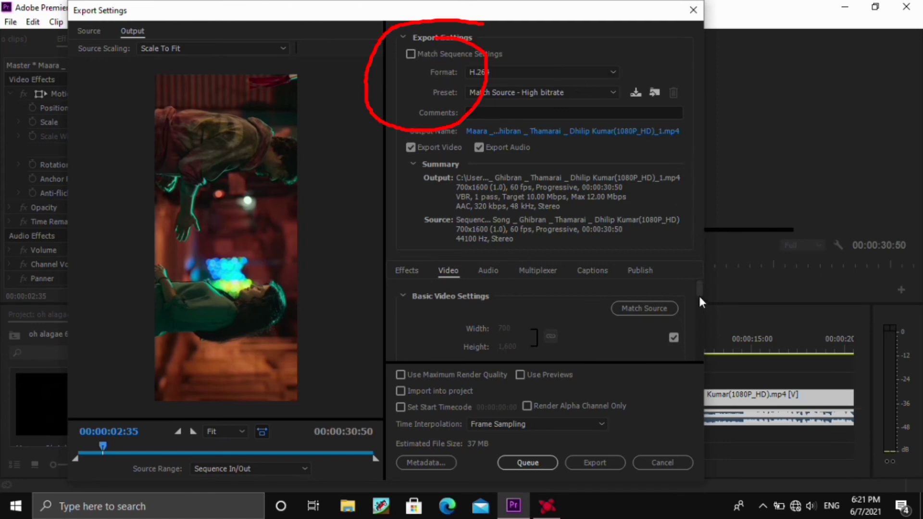
drag(698, 290, 691, 269)
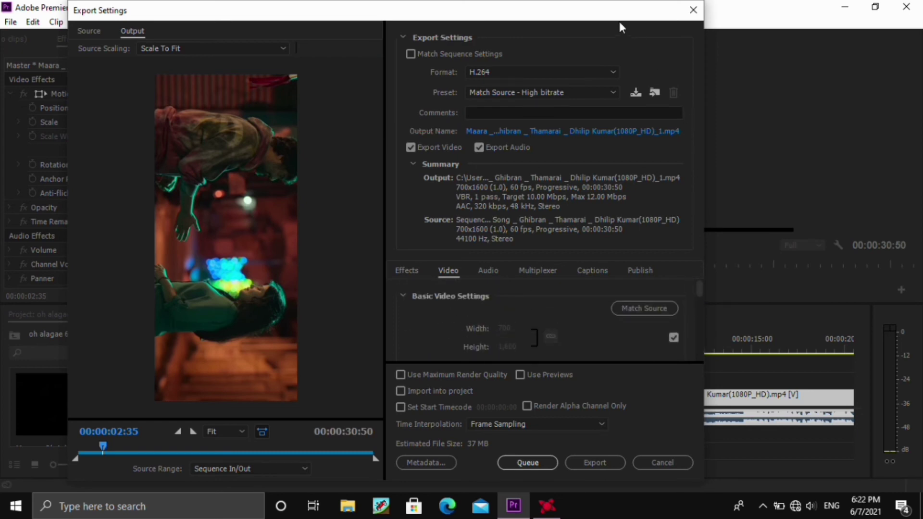
drag(609, 19, 673, 17)
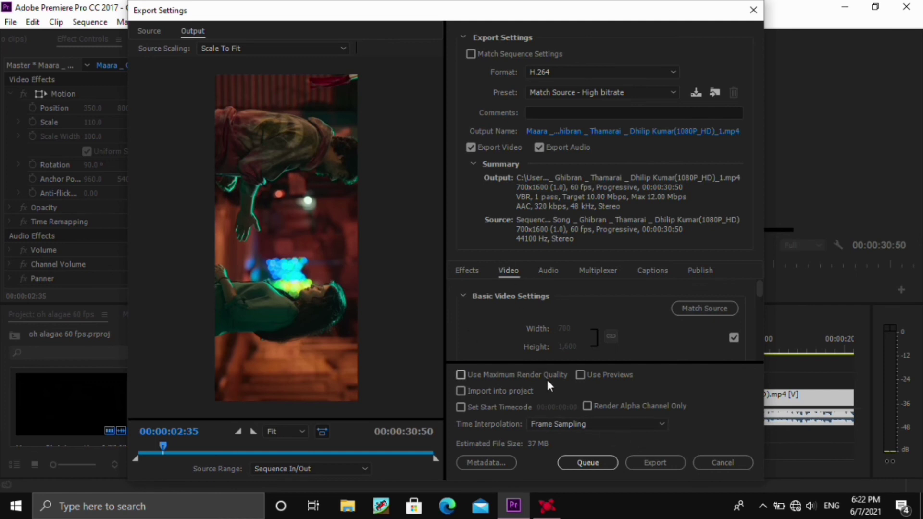
click(463, 376)
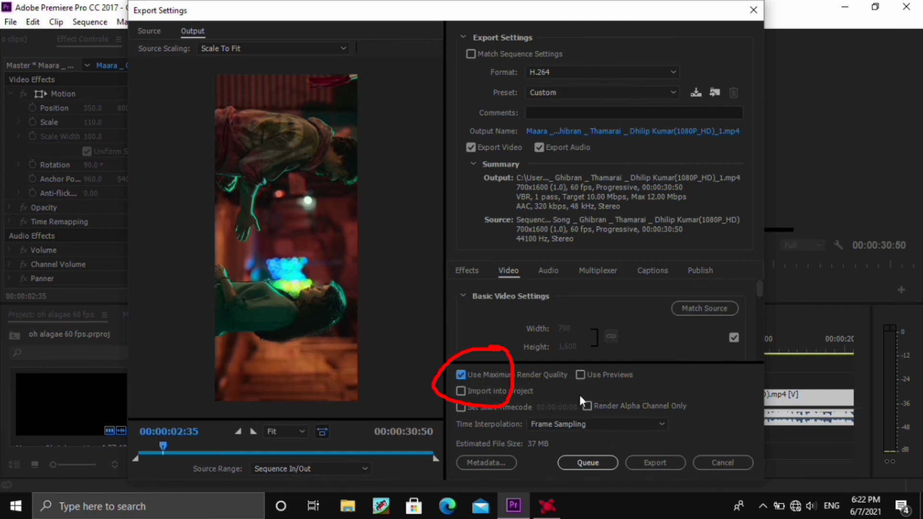
click(656, 463)
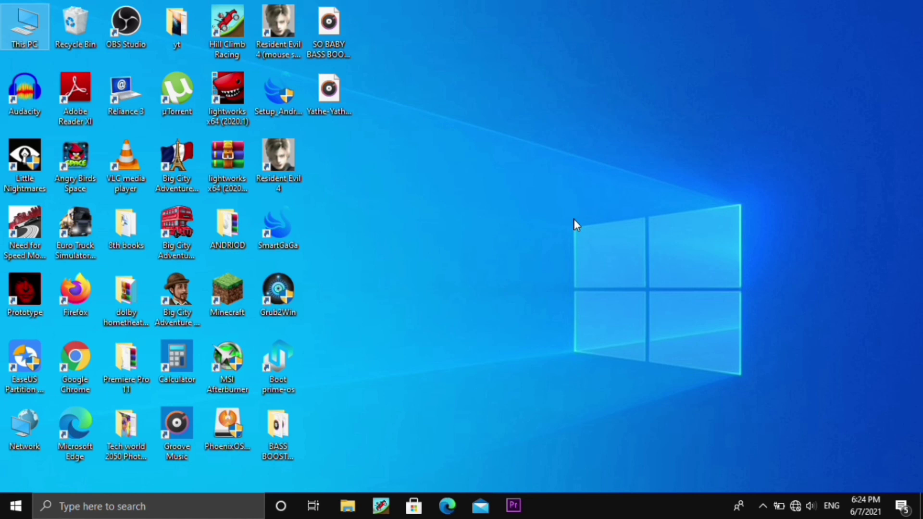
Deselect the This PC icon by clicking an empty spot on the desktop
click(380, 284)
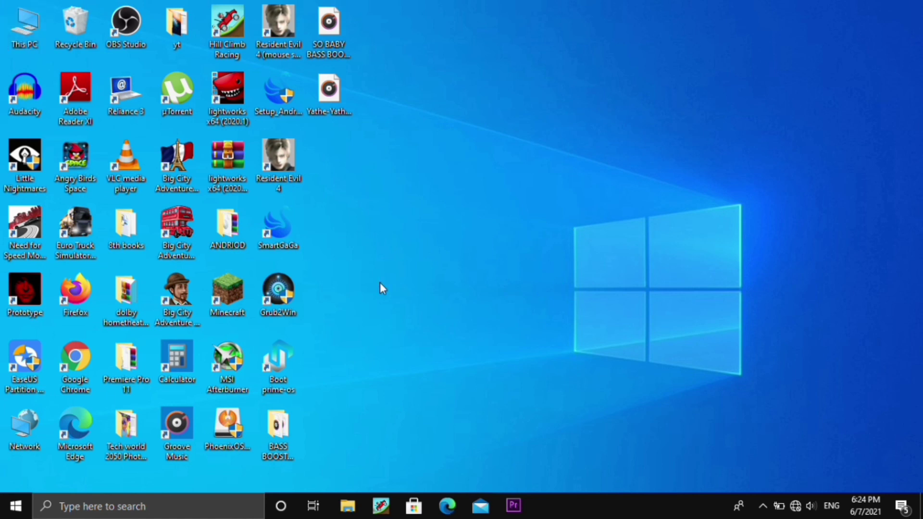